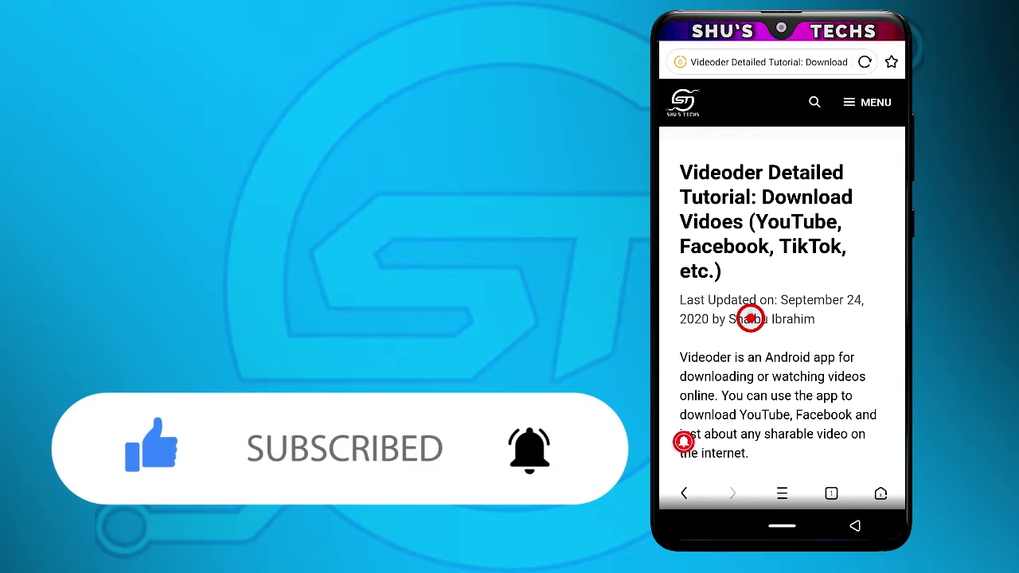
pyautogui.scroll(-5, 505, 318)
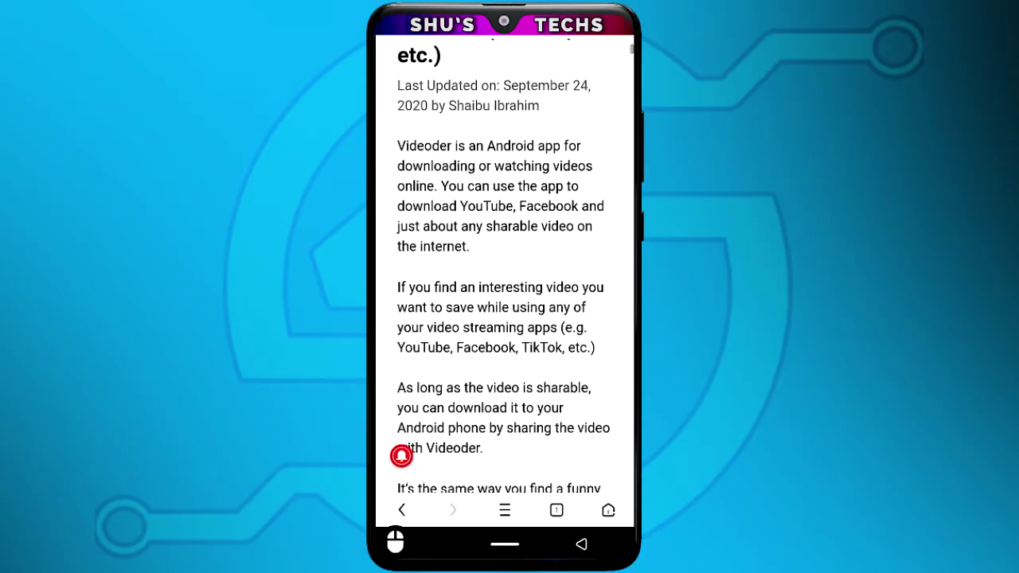
pyautogui.scroll(-5, 504, 318)
pyautogui.scroll(-5, 504, 319)
pyautogui.scroll(-5, 504, 319)
pyautogui.scroll(-5, 504, 318)
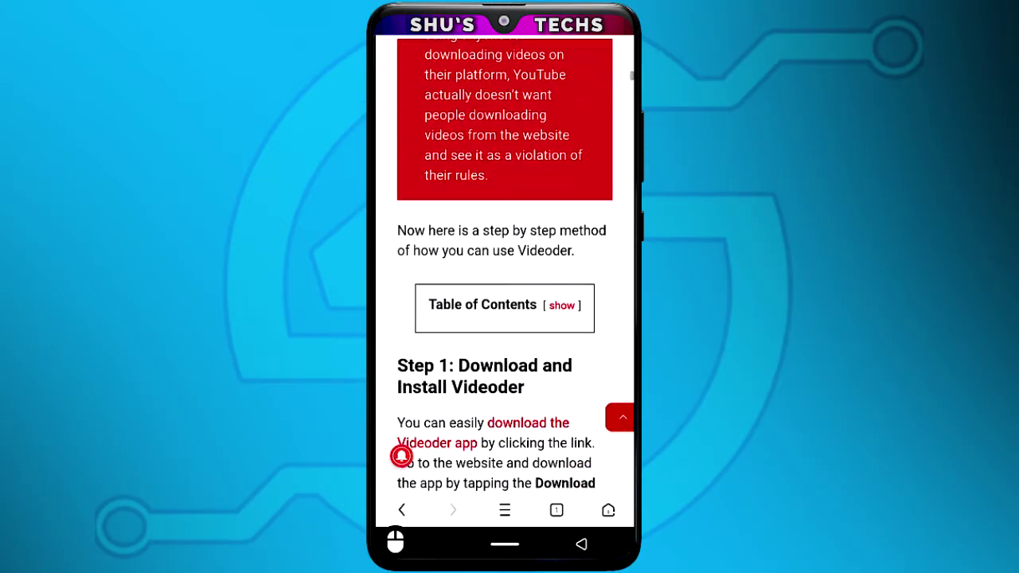
pyautogui.scroll(-3, 504, 318)
pyautogui.scroll(-3, 504, 318)
pyautogui.scroll(-3, 505, 318)
pyautogui.scroll(-2, 504, 318)
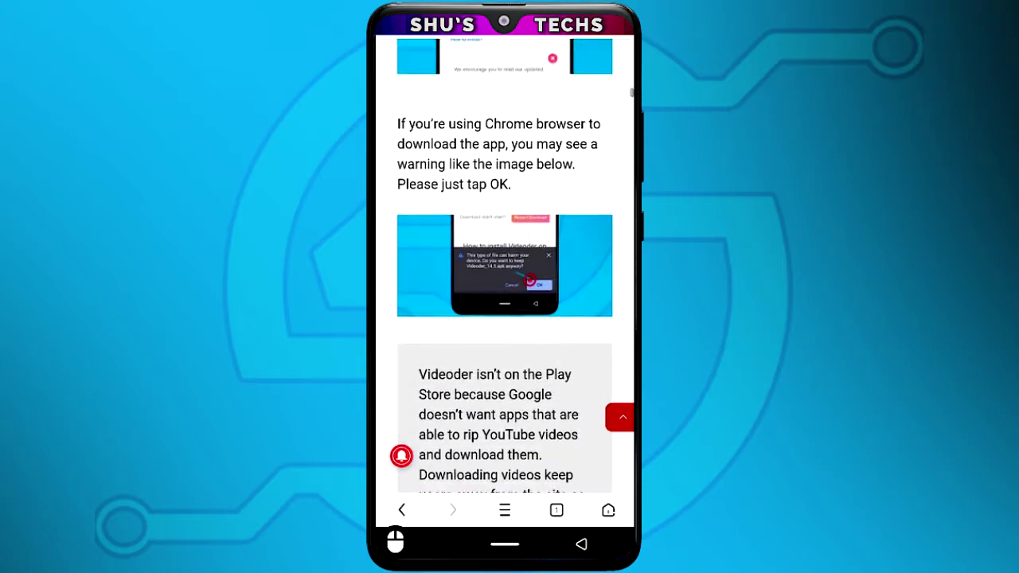
pyautogui.scroll(-3, 504, 318)
pyautogui.scroll(-5, 504, 319)
pyautogui.scroll(-5, 504, 318)
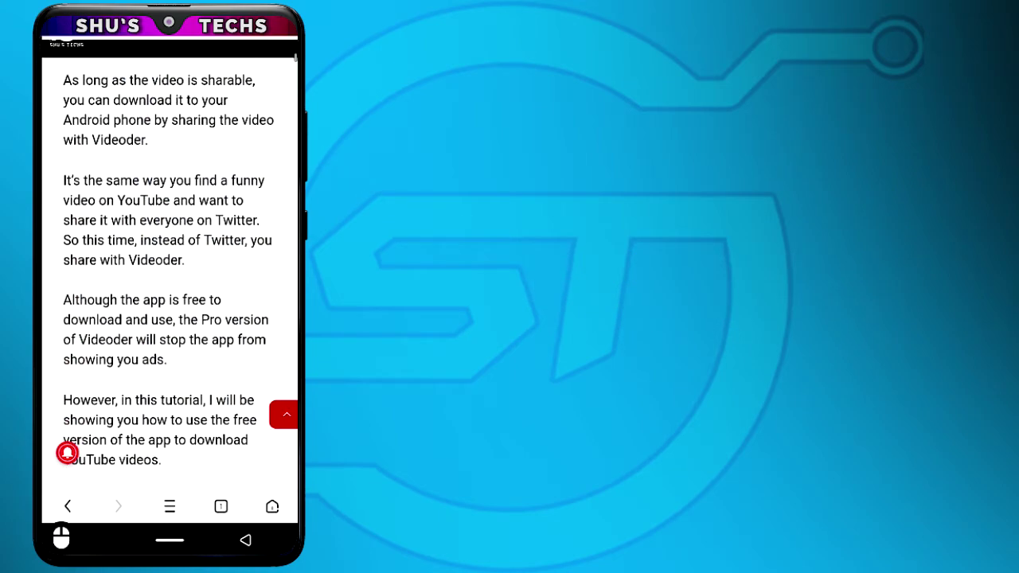
pyautogui.scroll(-5, 170, 274)
pyautogui.scroll(-3, 169, 274)
pyautogui.scroll(-5, 169, 274)
pyautogui.scroll(-3, 170, 273)
pyautogui.scroll(-5, 170, 274)
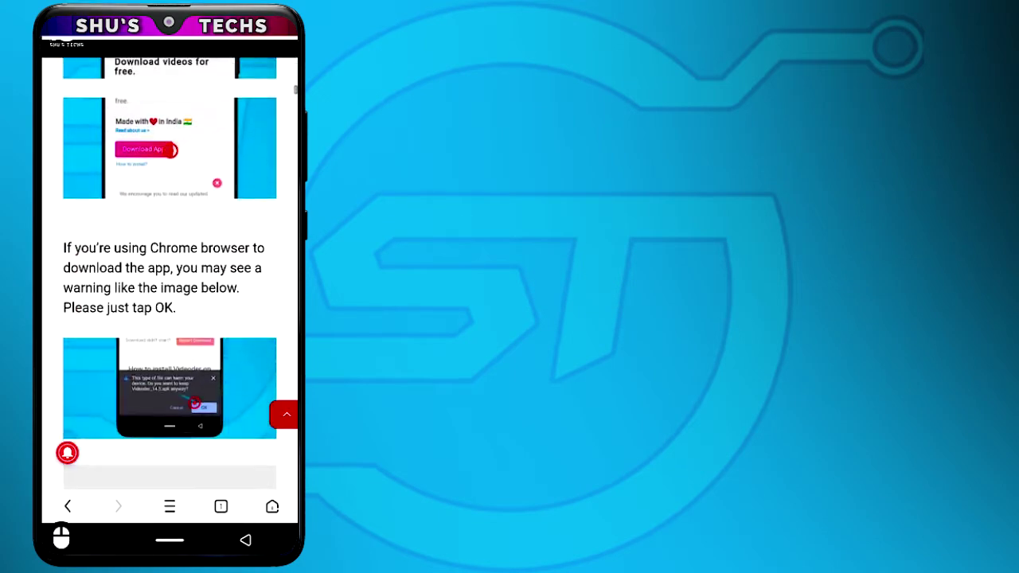
pyautogui.scroll(-5, 169, 274)
pyautogui.scroll(-5, 169, 274)
pyautogui.scroll(-5, 170, 273)
pyautogui.scroll(-5, 169, 274)
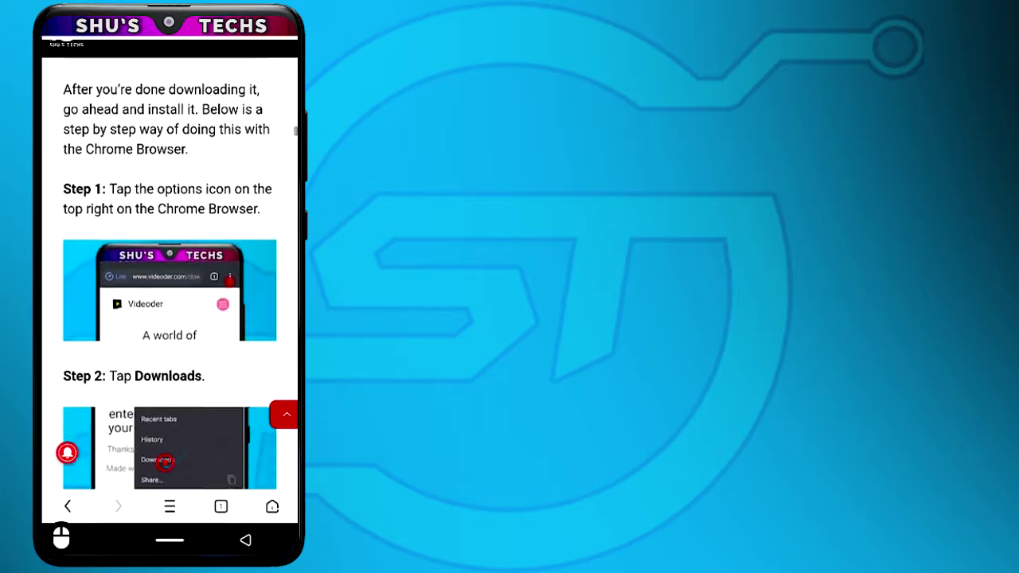
pyautogui.scroll(-3, 170, 274)
pyautogui.scroll(-3, 169, 274)
pyautogui.scroll(-2, 170, 274)
pyautogui.scroll(-3, 169, 273)
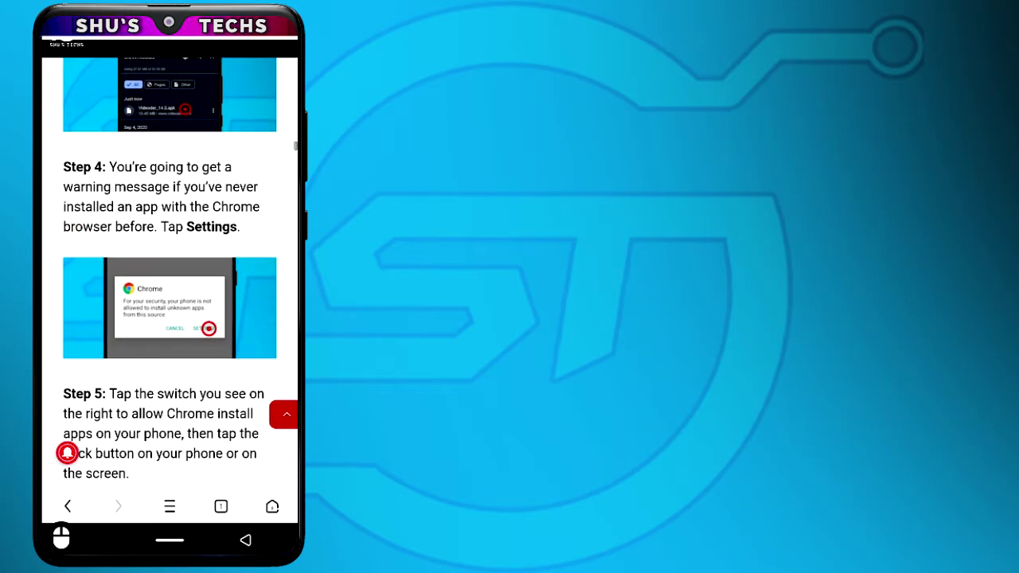
pyautogui.scroll(-3, 169, 274)
pyautogui.scroll(-2, 169, 274)
pyautogui.scroll(-3, 170, 273)
pyautogui.scroll(-4, 170, 274)
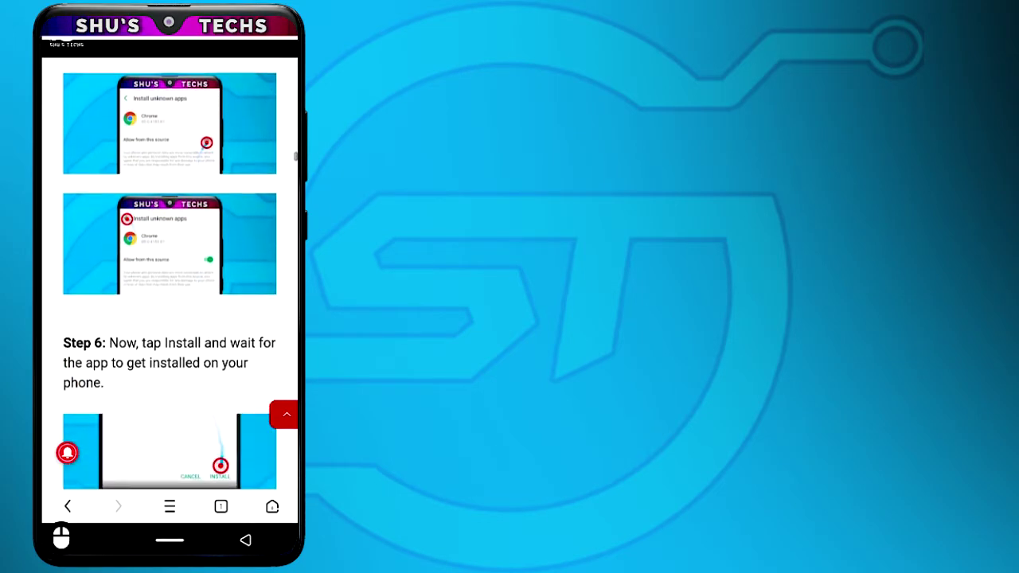
pyautogui.scroll(-3, 169, 274)
pyautogui.scroll(-3, 169, 273)
pyautogui.scroll(-3, 170, 274)
pyautogui.scroll(-3, 169, 274)
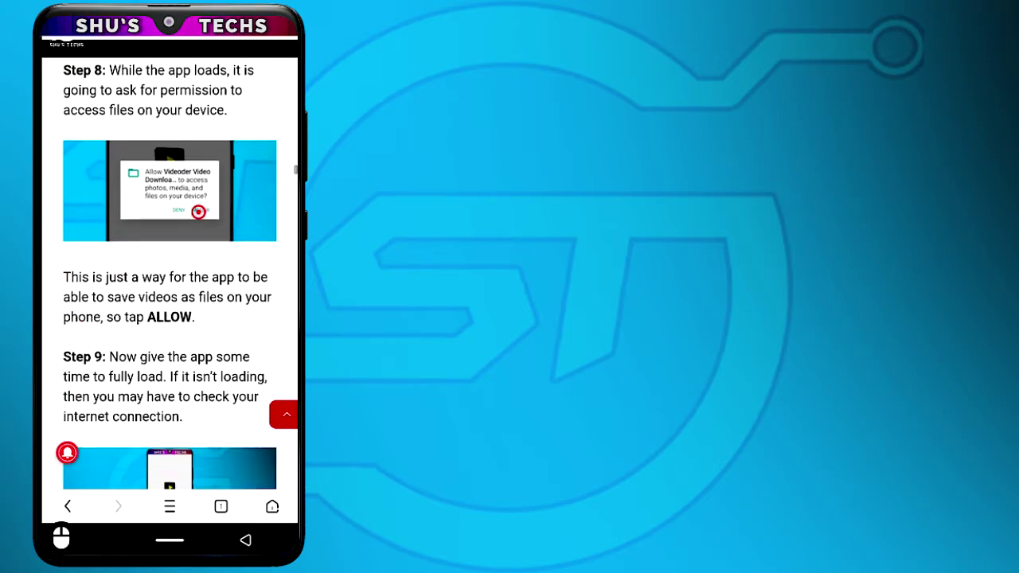
pyautogui.scroll(-3, 170, 274)
pyautogui.scroll(-3, 169, 274)
pyautogui.scroll(-3, 169, 273)
pyautogui.scroll(-4, 169, 274)
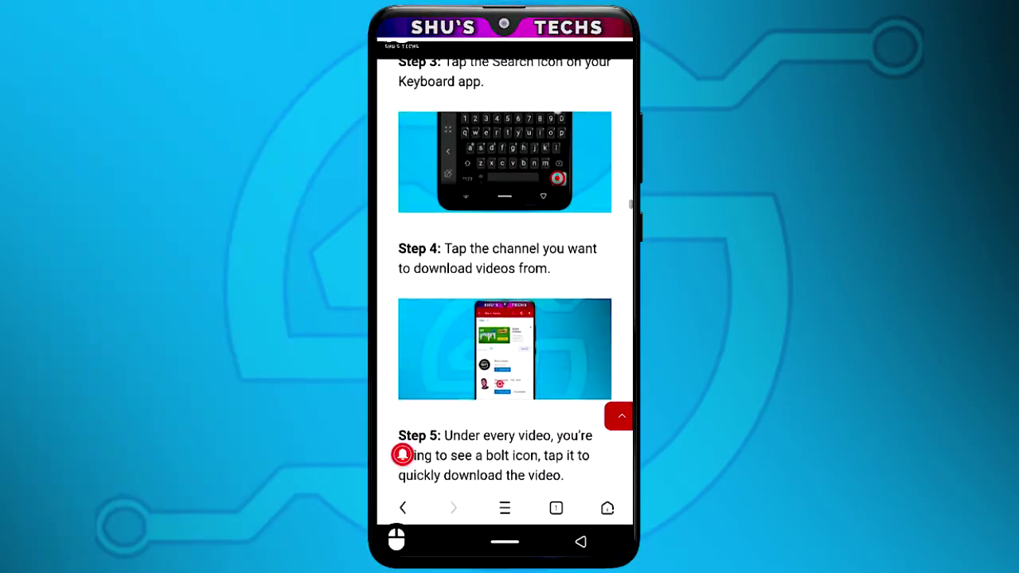
pyautogui.scroll(-3, 505, 273)
pyautogui.scroll(-3, 505, 273)
pyautogui.scroll(-3, 505, 274)
pyautogui.scroll(-4, 504, 273)
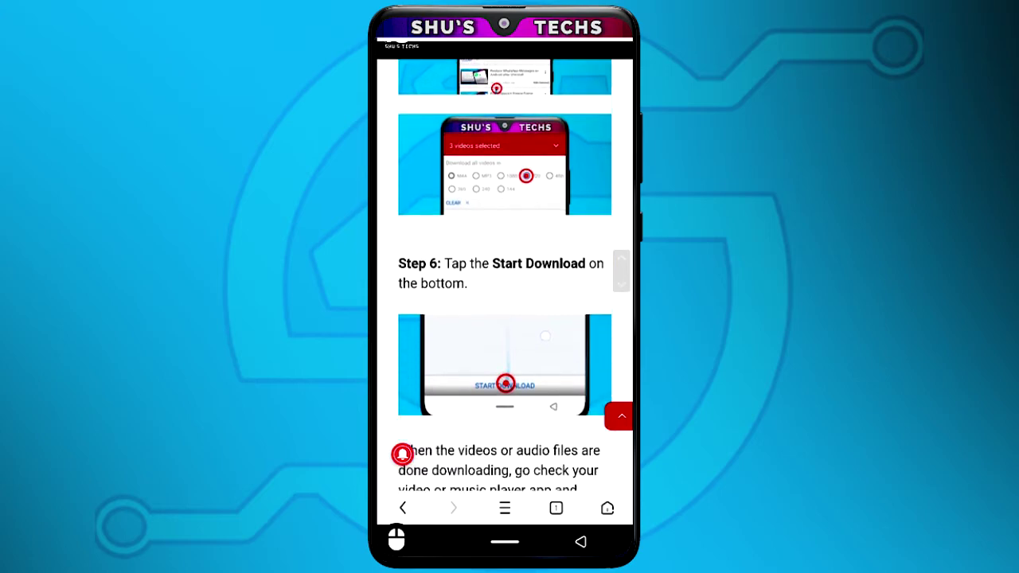
pyautogui.scroll(-3, 504, 274)
pyautogui.scroll(-1, 505, 274)
pyautogui.scroll(-1, 504, 273)
pyautogui.scroll(-3, 504, 274)
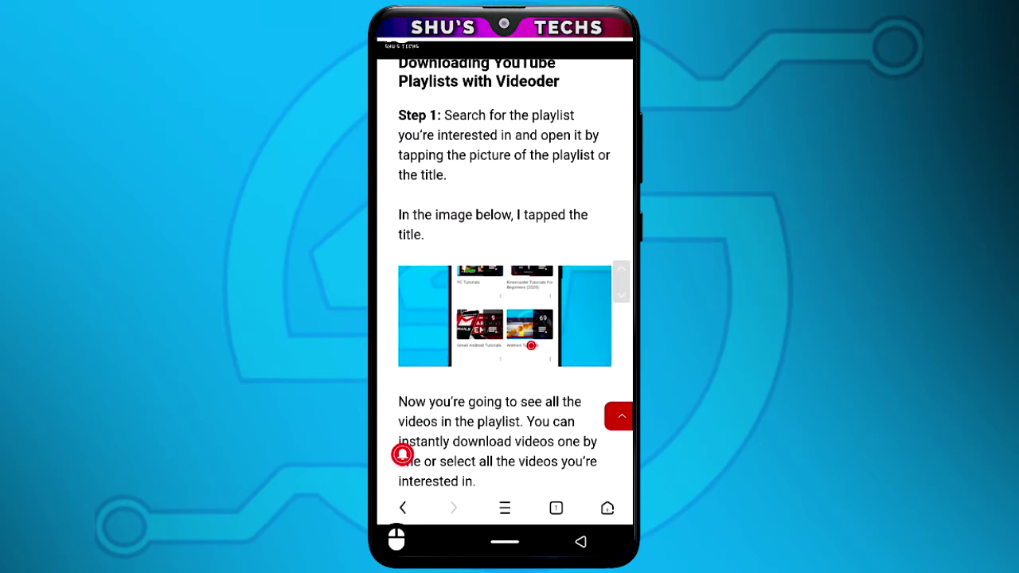
pyautogui.scroll(-4, 505, 274)
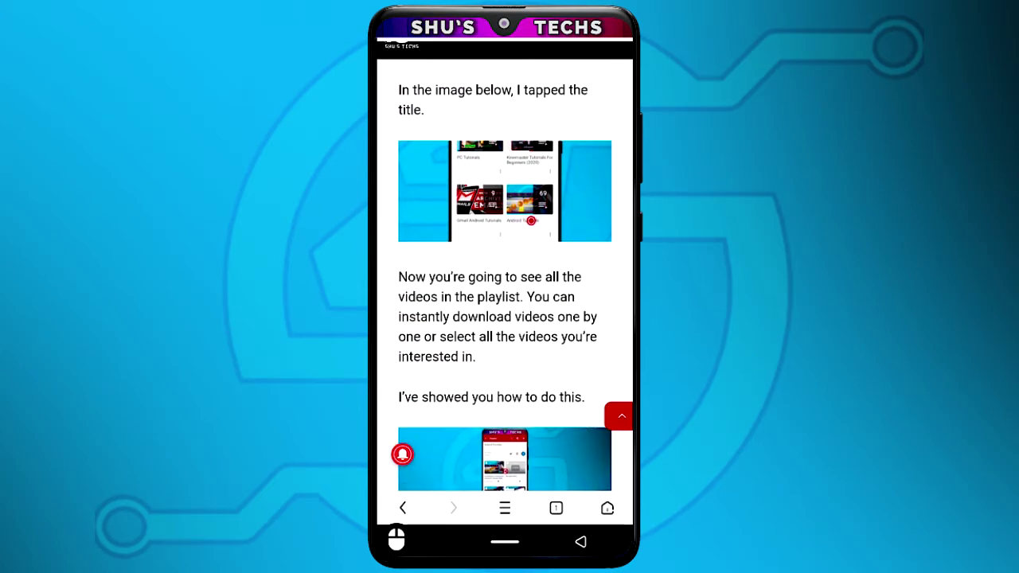
# Go to Downloads, then the Webpage category under Files, showing the saved 2.4MB Videoder page
pyautogui.click(504, 270)
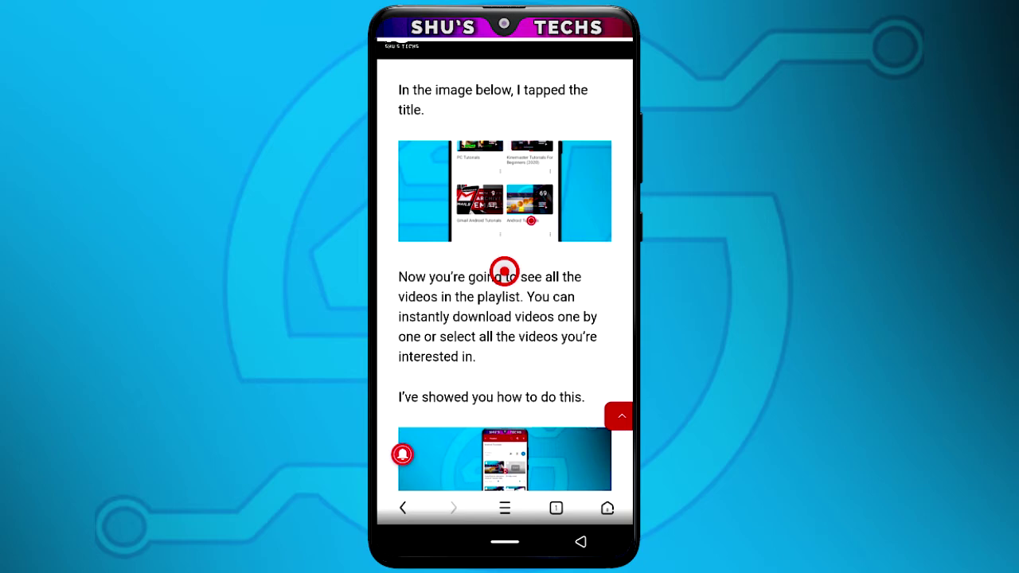
pyautogui.moveTo(503, 271)
pyautogui.mouseDown()
pyautogui.moveTo(496, 355)
pyautogui.moveTo(504, 409)
pyautogui.moveTo(530, 339)
pyautogui.mouseUp()
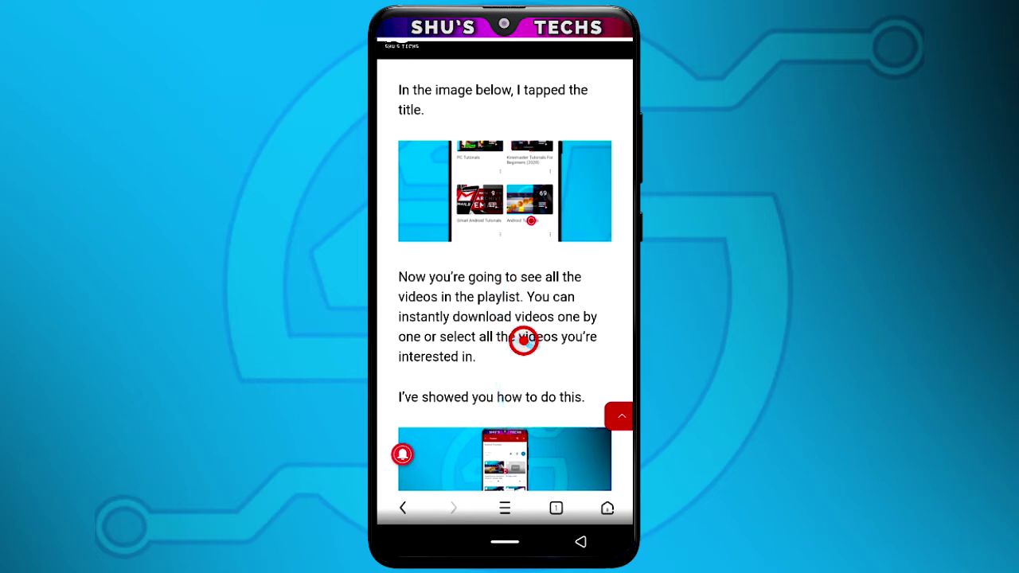
pyautogui.moveTo(513, 386); pyautogui.dragTo(510, 450)
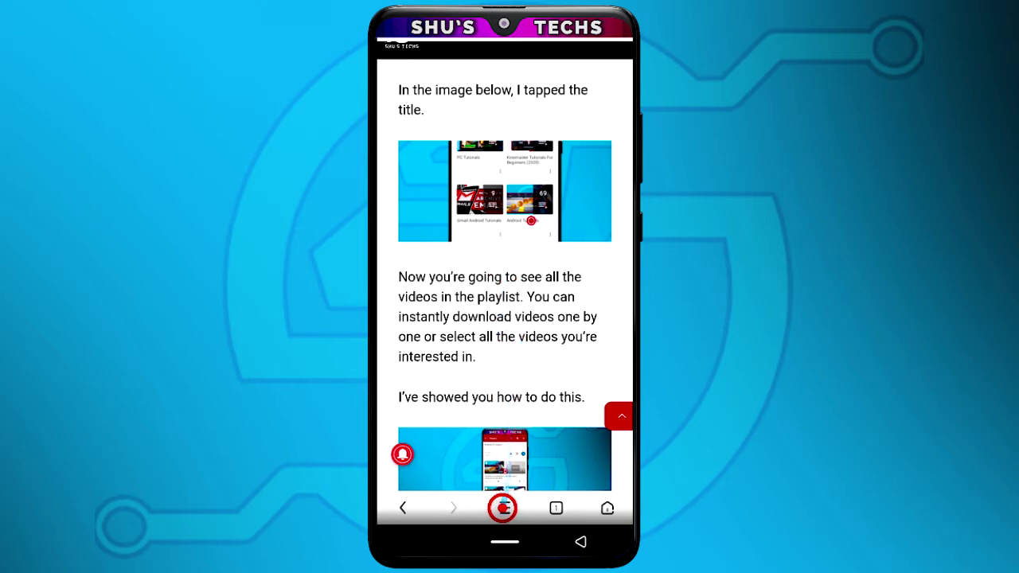
pyautogui.click(502, 507)
pyautogui.moveTo(502, 508)
pyautogui.mouseDown()
pyautogui.moveTo(568, 401)
pyautogui.moveTo(520, 442)
pyautogui.moveTo(558, 388)
pyautogui.mouseUp()
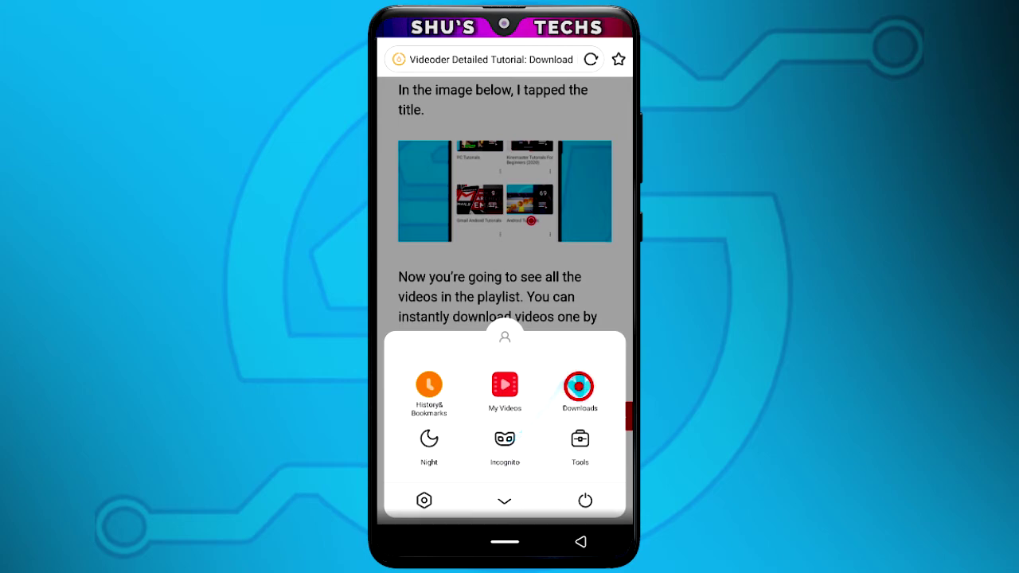
pyautogui.click(578, 386)
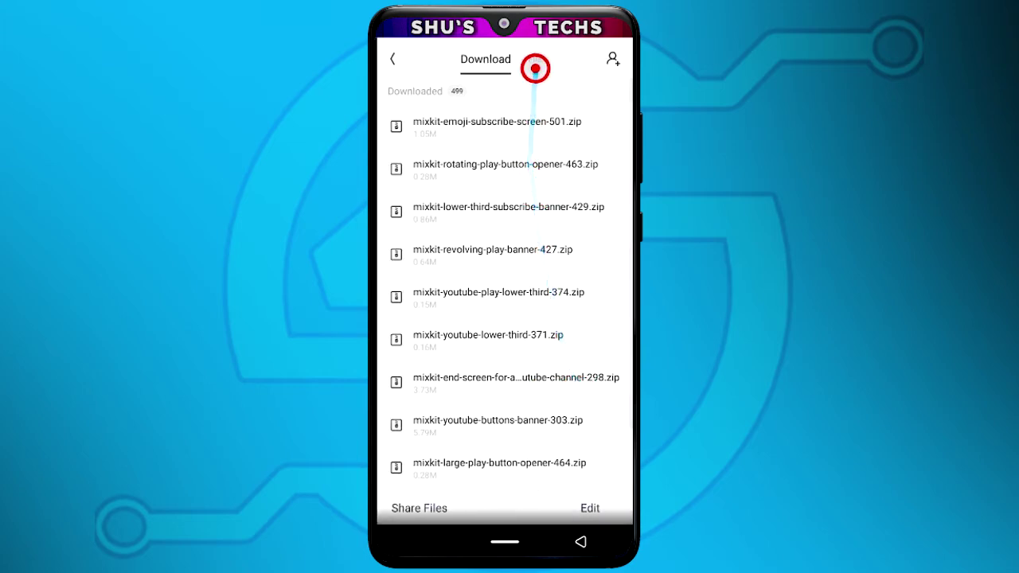
pyautogui.click(538, 63)
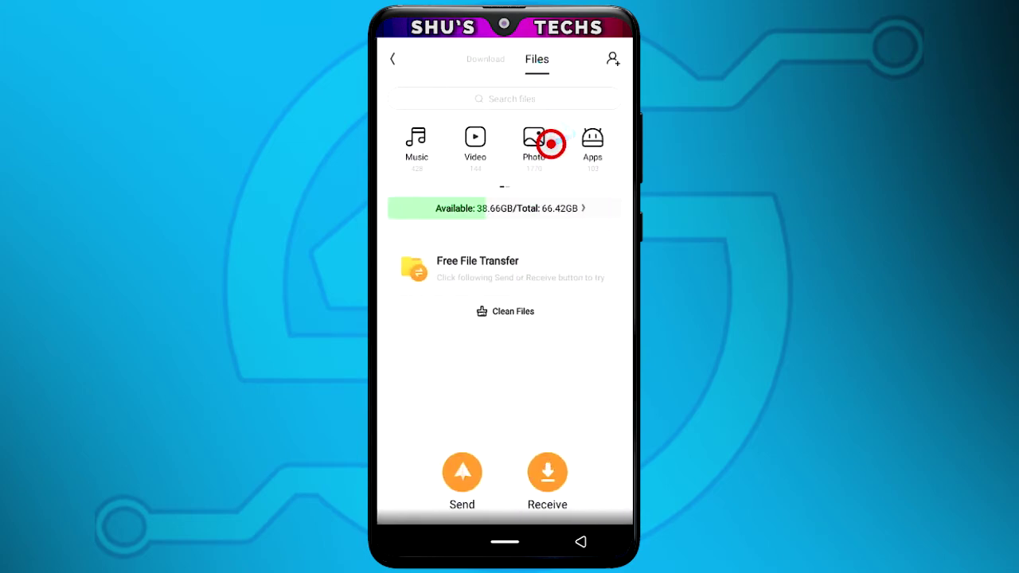
pyautogui.moveTo(551, 143); pyautogui.dragTo(398, 144)
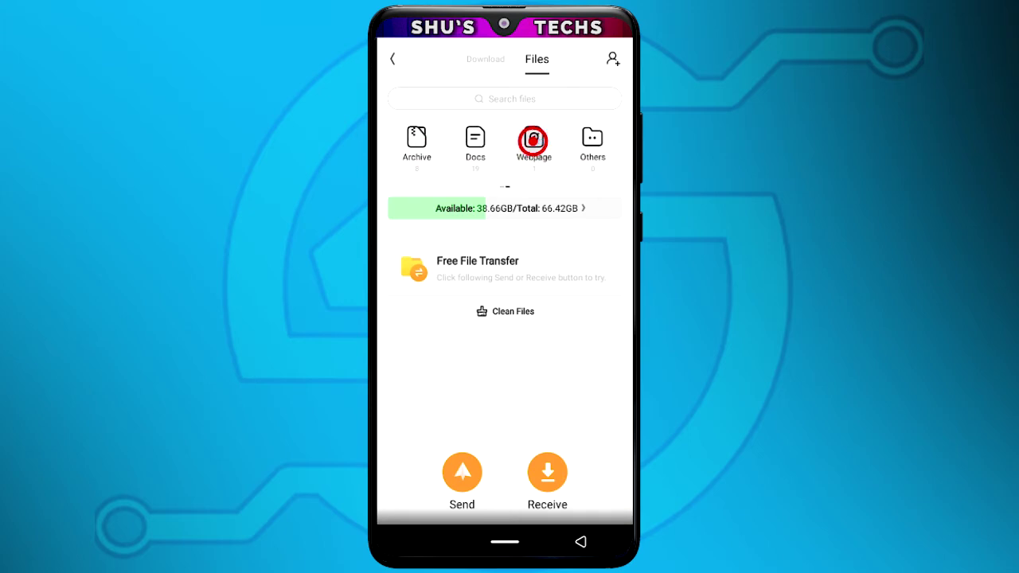
pyautogui.click(532, 141)
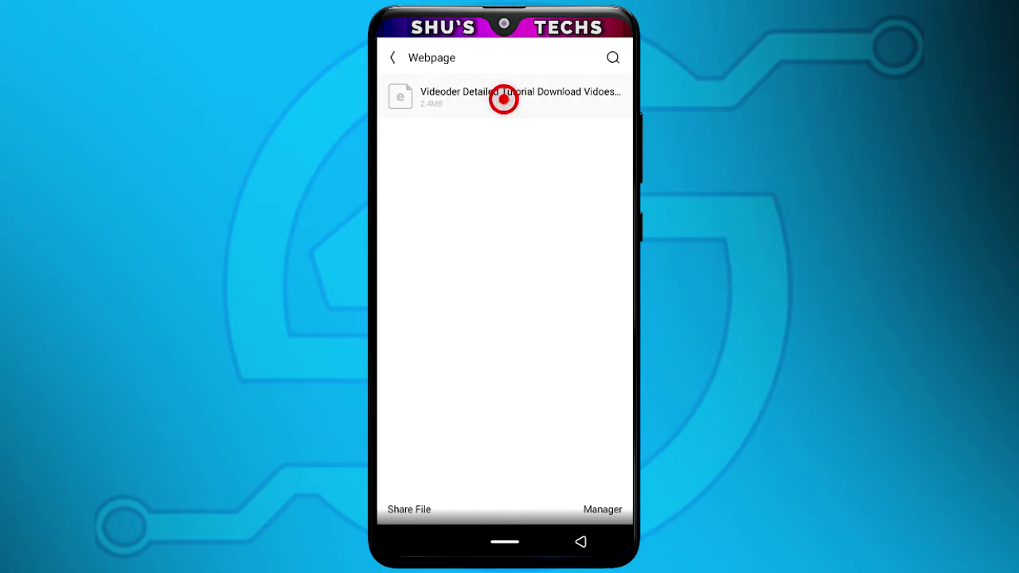
# In Manager multi-select mode, tick the Videoder tutorial page so one item is selected
pyautogui.moveTo(503, 99); pyautogui.dragTo(476, 245)
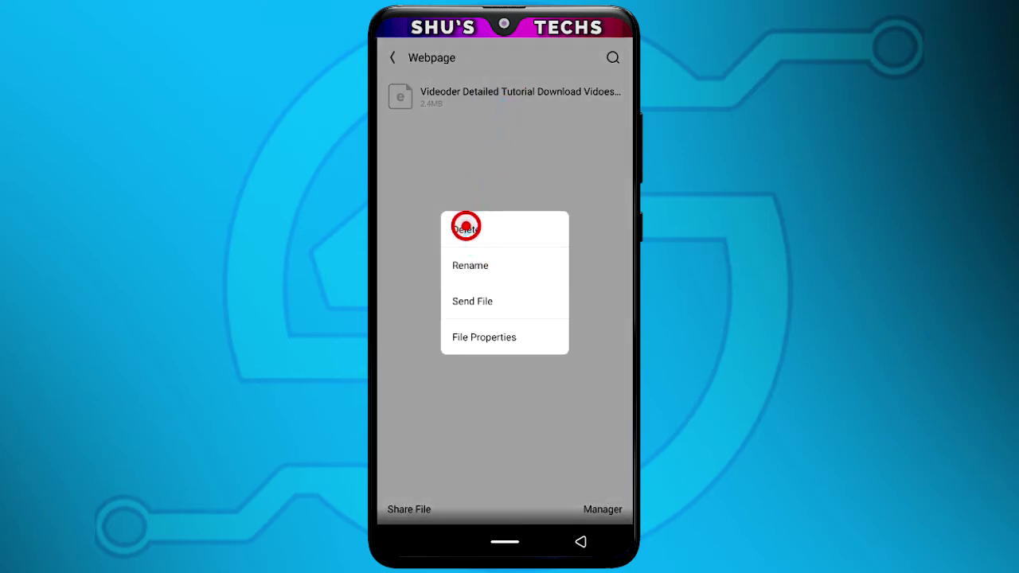
pyautogui.click(411, 241)
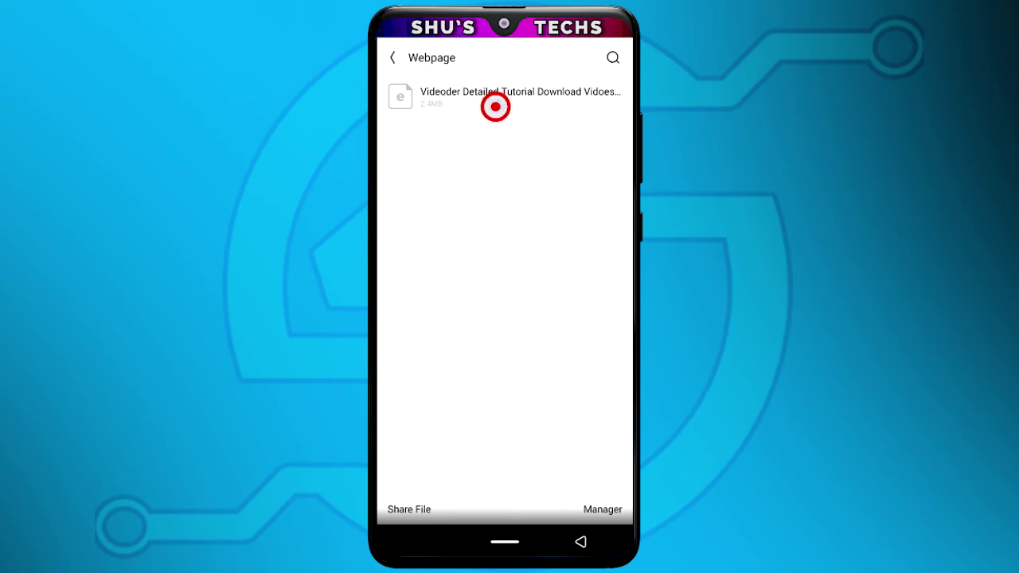
pyautogui.moveTo(495, 105)
pyautogui.mouseDown()
pyautogui.moveTo(575, 394)
pyautogui.moveTo(588, 484)
pyautogui.mouseUp()
pyautogui.click(601, 503)
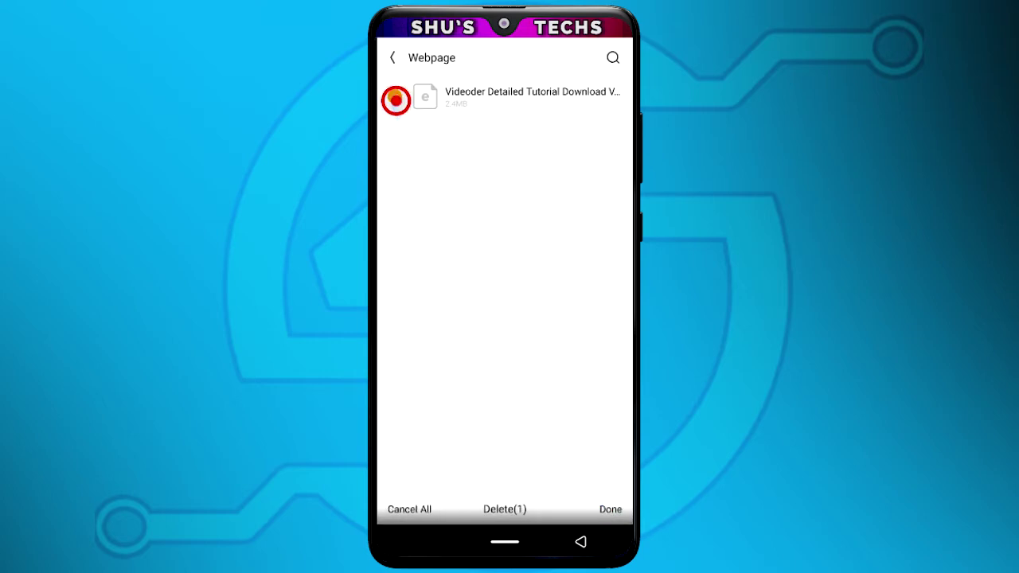
pyautogui.moveTo(399, 139)
pyautogui.mouseDown()
pyautogui.moveTo(405, 230)
pyautogui.moveTo(453, 175)
pyautogui.moveTo(436, 110)
pyautogui.moveTo(398, 157)
pyautogui.mouseUp()
pyautogui.moveTo(397, 202); pyautogui.dragTo(393, 108)
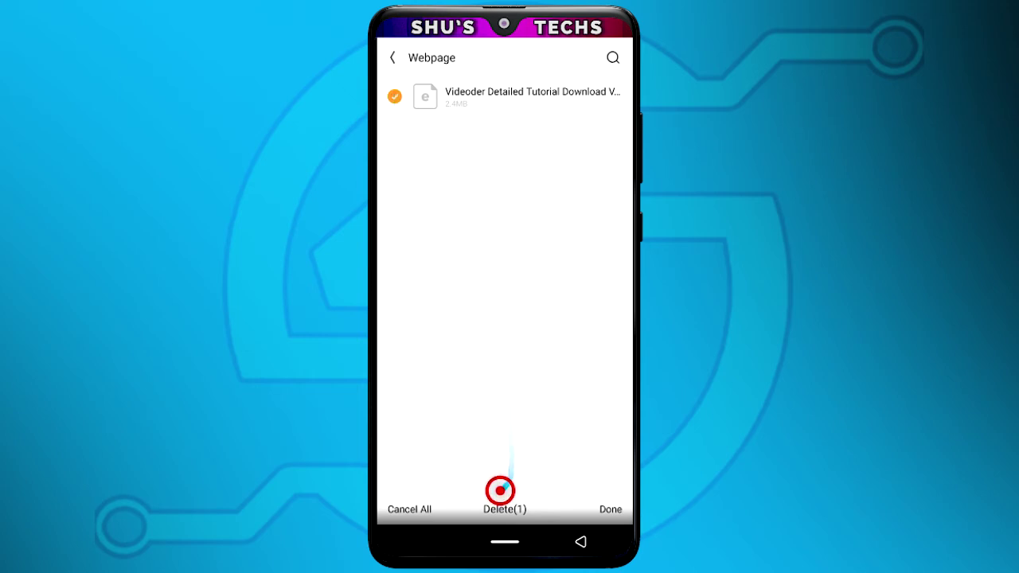
# Delete the one checked Videoder page, confirm the warning, and go back to the article
pyautogui.click(494, 507)
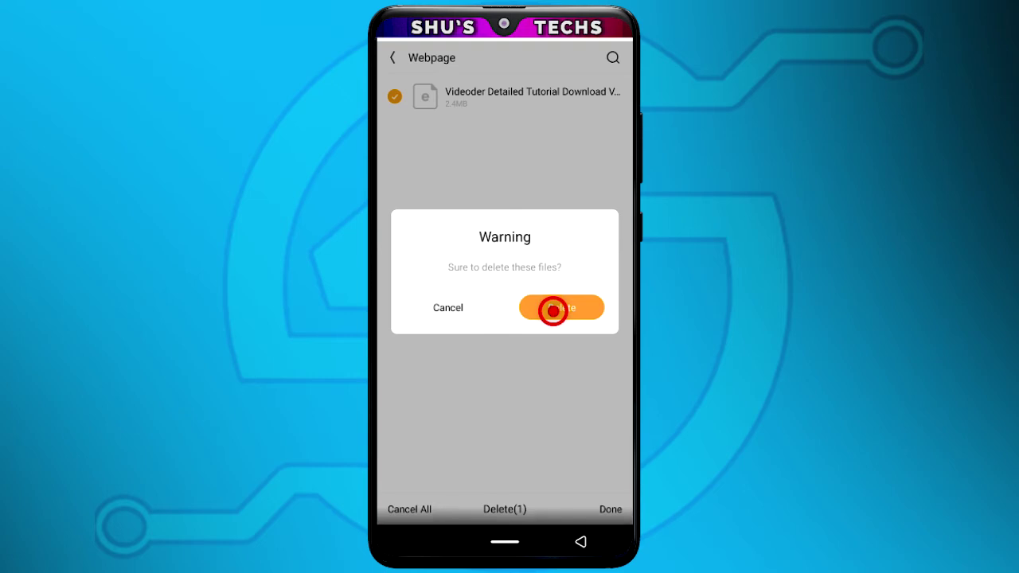
pyautogui.click(553, 311)
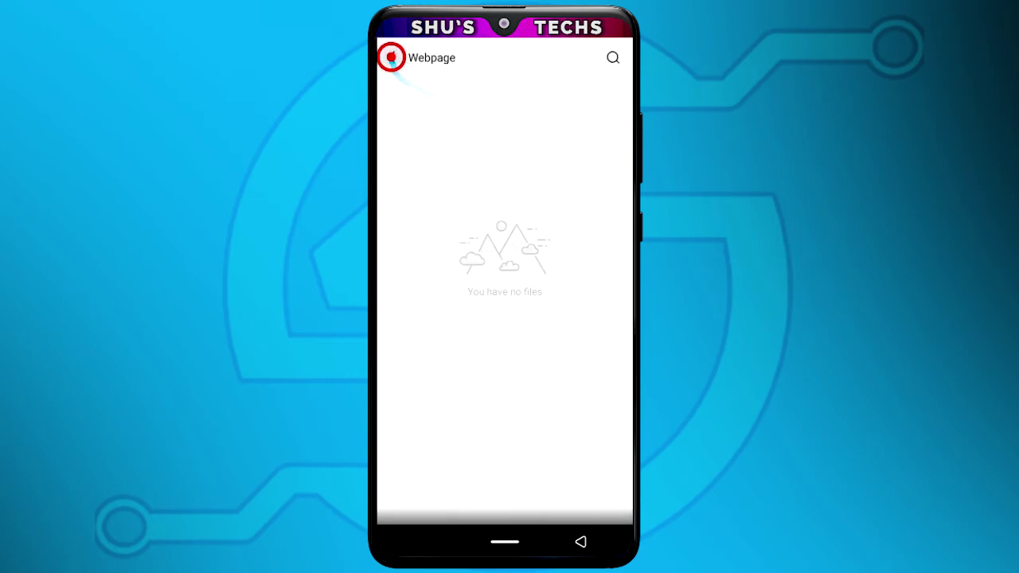
pyautogui.click(390, 57)
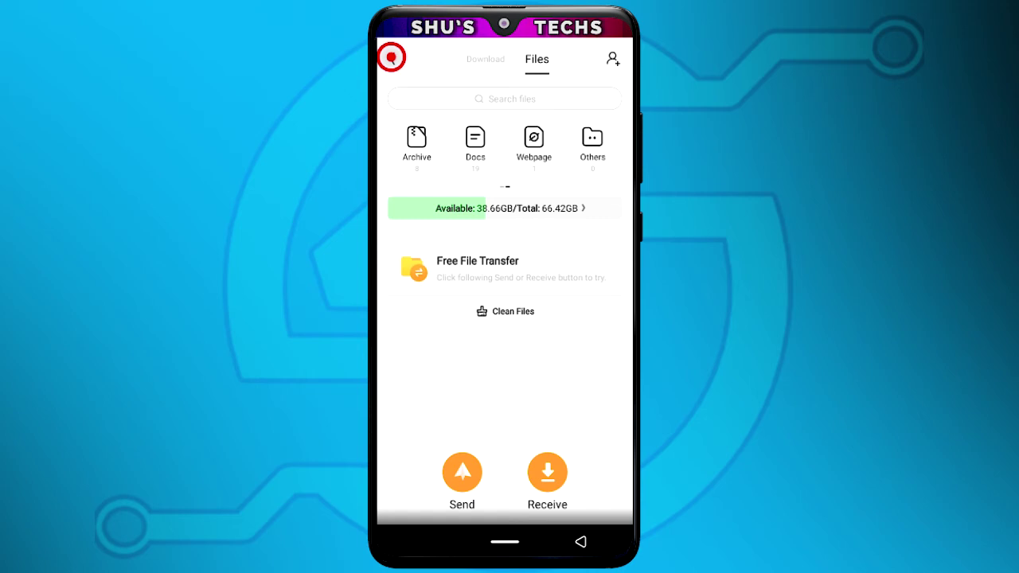
pyautogui.click(391, 57)
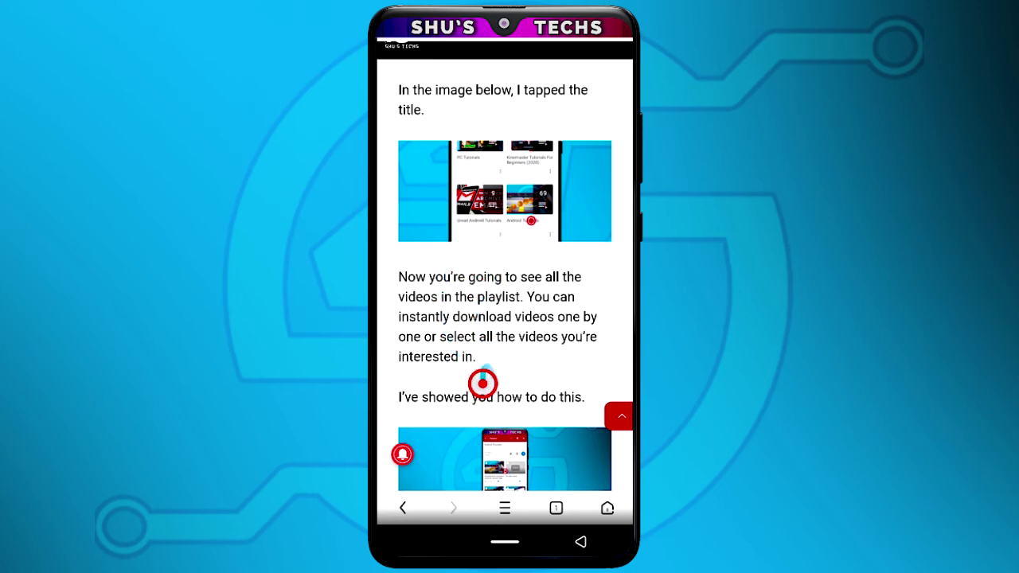
# Try Save Page from the Tools menu on the Shu's Techs Videoder article
pyautogui.click(503, 507)
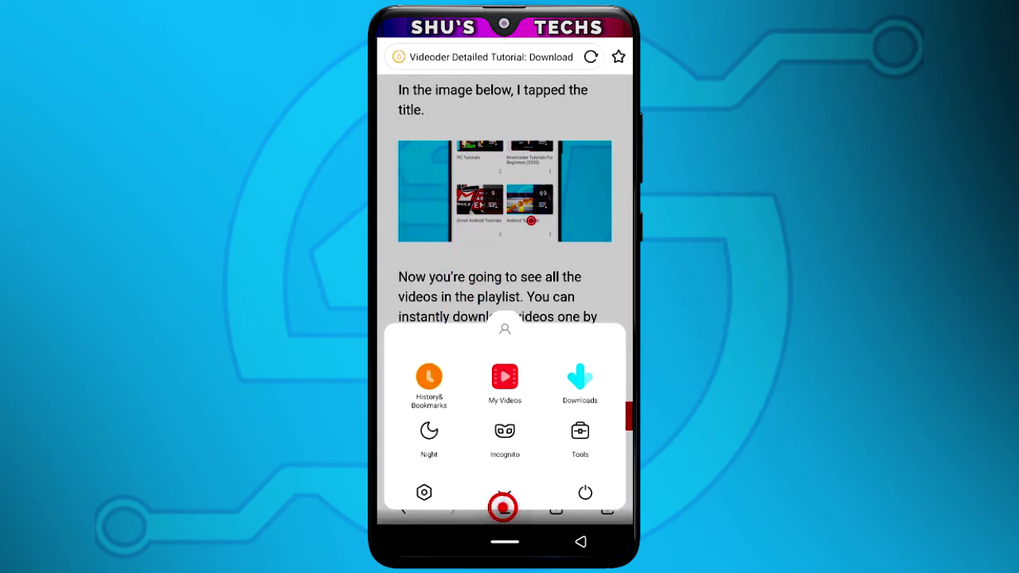
pyautogui.click(573, 444)
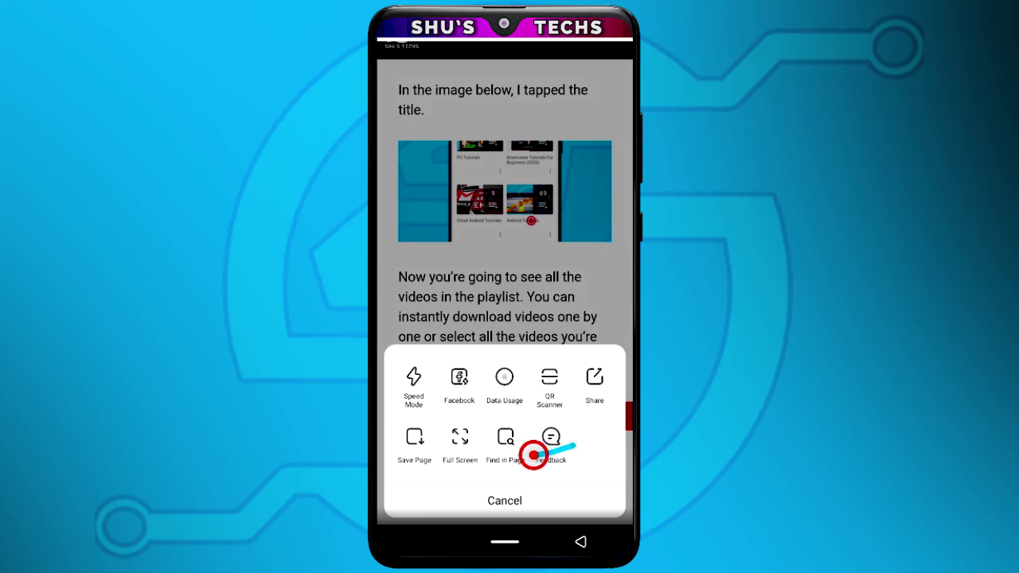
pyautogui.click(411, 440)
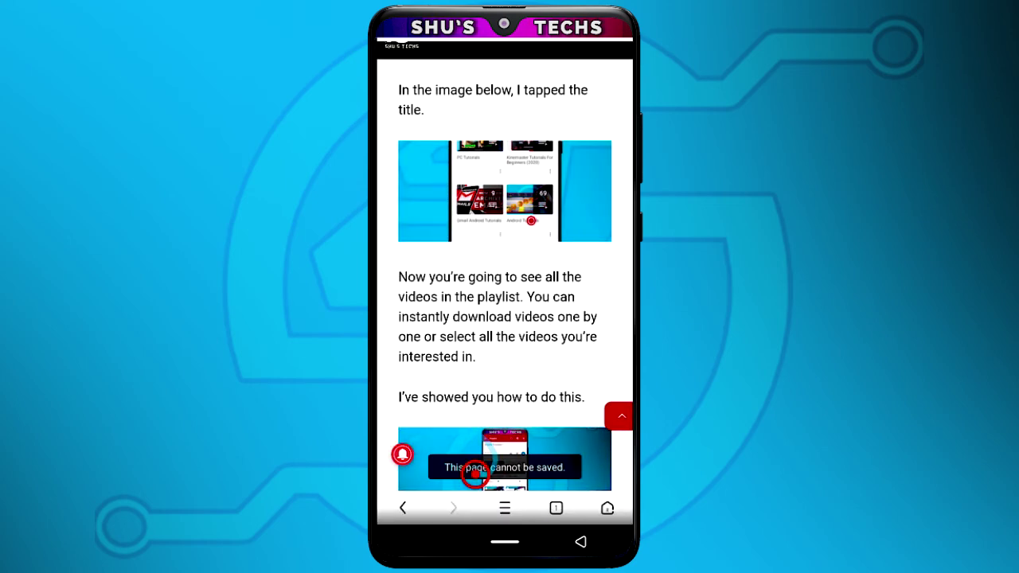